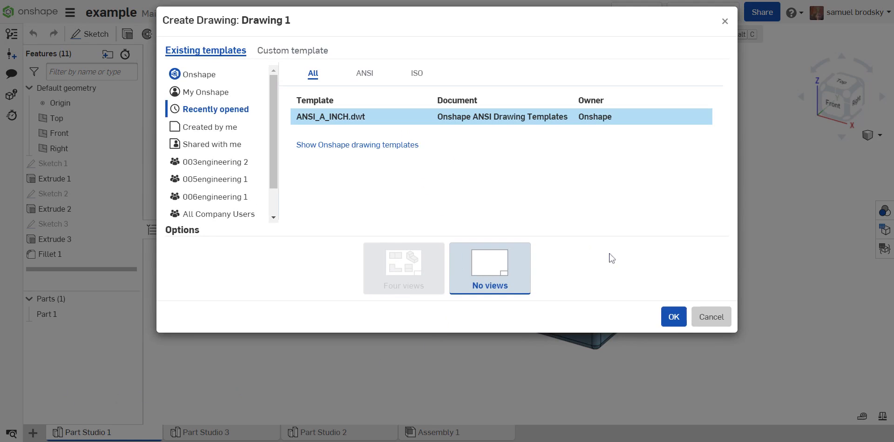
- Create a drawing from the ANSI_A_INCH.dwt template with no views and dismiss the view insertion that starts with it
left_click(683, 325)
left_click(680, 322)
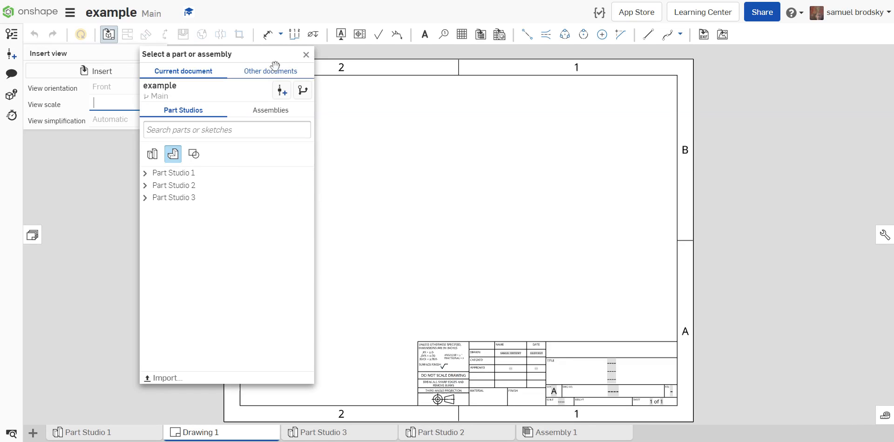
left_click(306, 54)
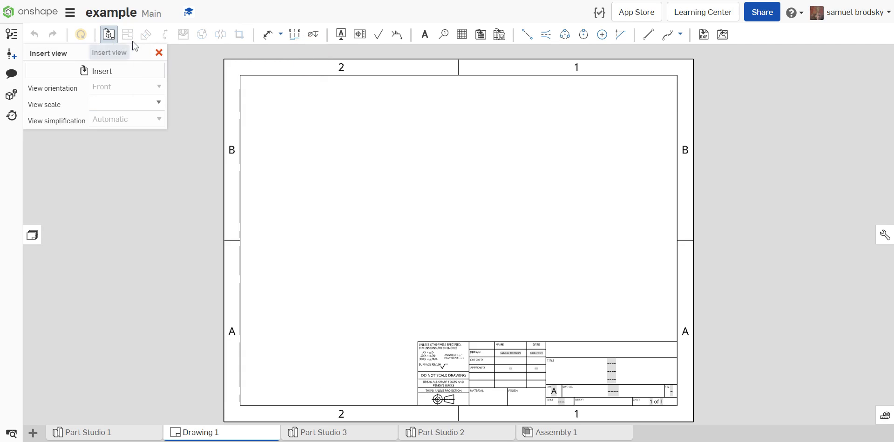
left_click(159, 53)
- Insert a front view of Part 1 from Part Studio 1 at 1:4 scale, just above and left of the title block
left_click(110, 41)
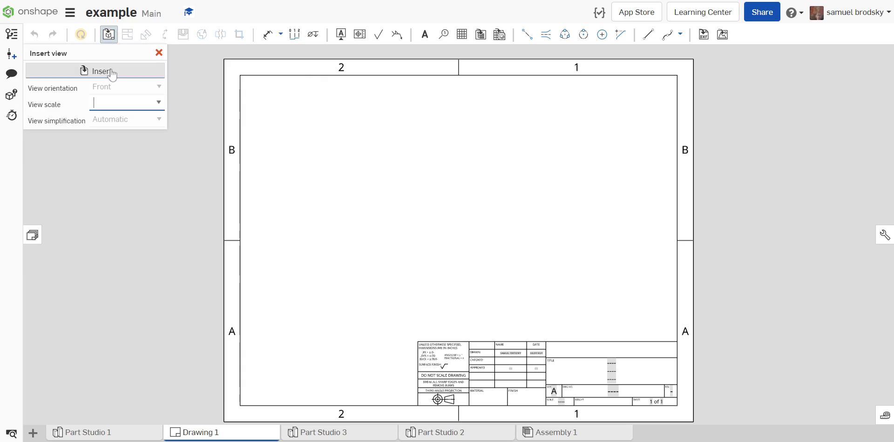
left_click(96, 71)
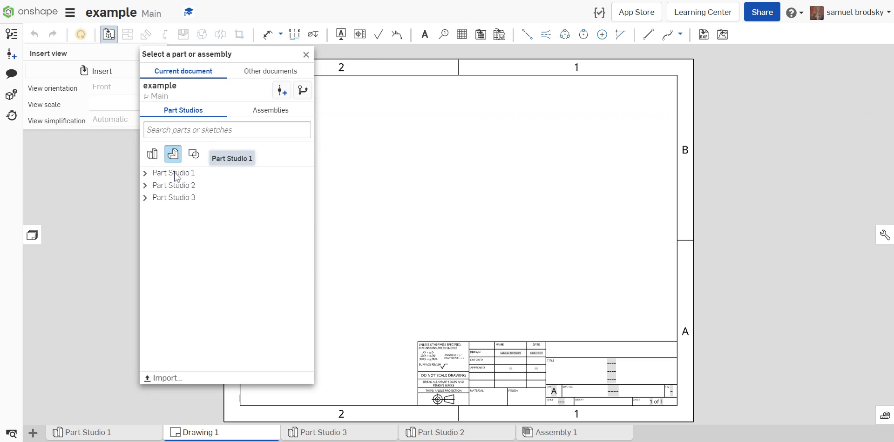
left_click(175, 176)
left_click(188, 195)
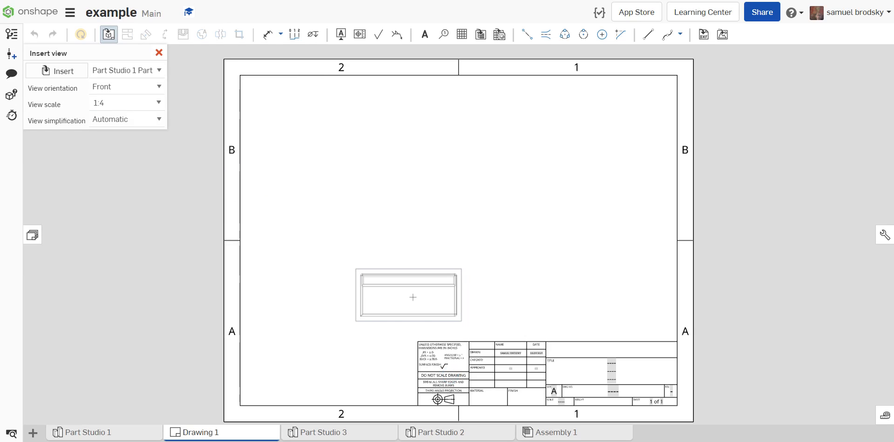
left_click(412, 291)
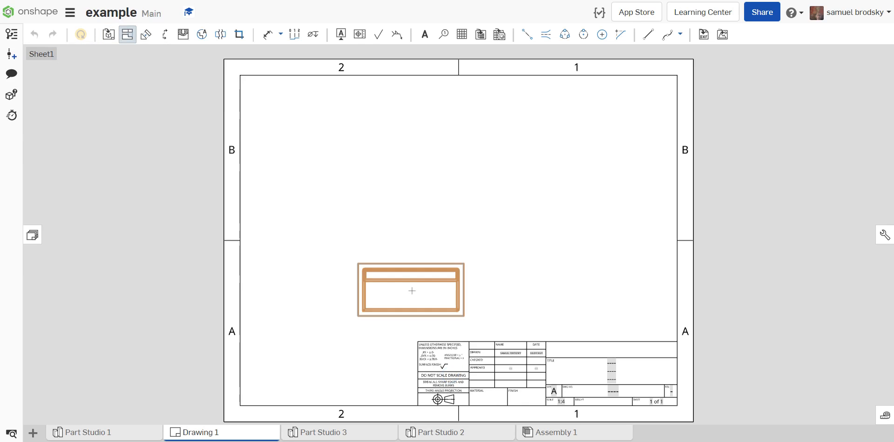
- Project a top view above the front view and shift the front view slightly up the sheet
left_click(134, 44)
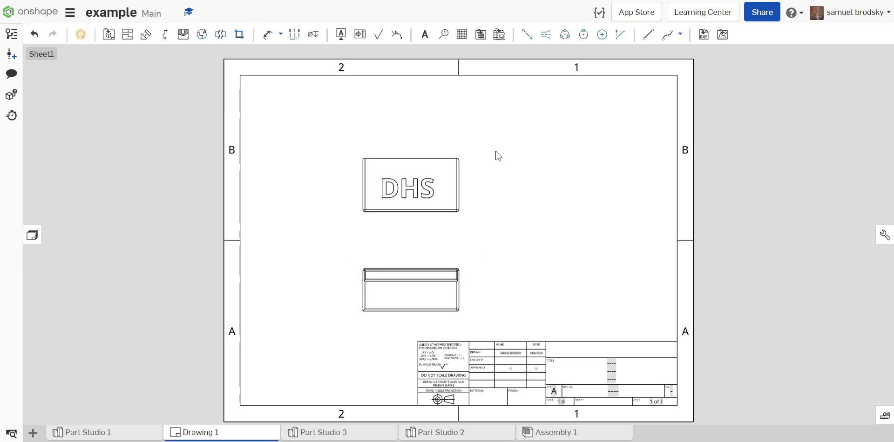
left_click(460, 295)
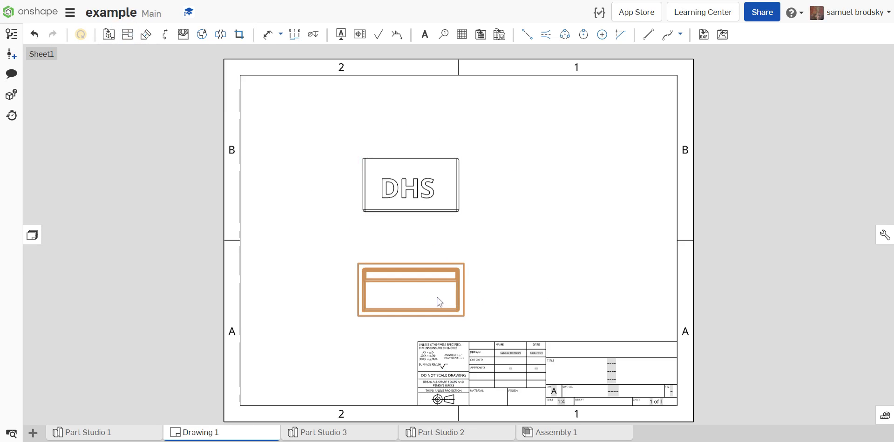
mouse_move(421, 294)
left_mouse_down()
mouse_move(470, 294)
mouse_move(423, 286)
left_mouse_up()
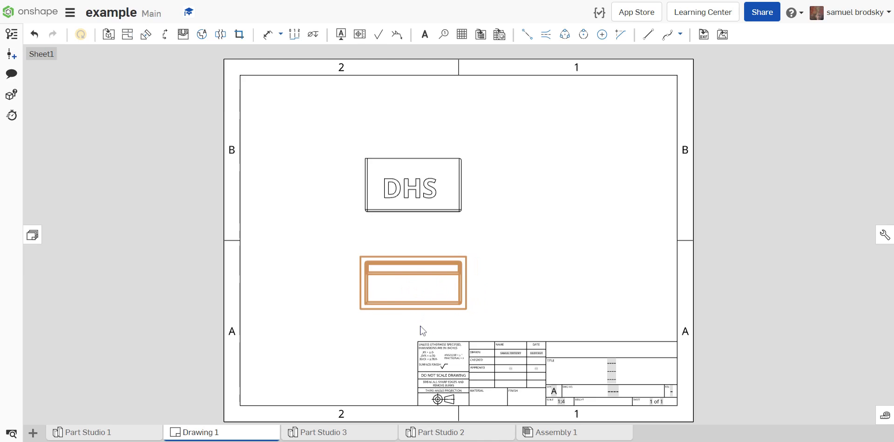
- Project an isometric view in the sheet's upper-right area and a right side view beside the front view
left_click(127, 34)
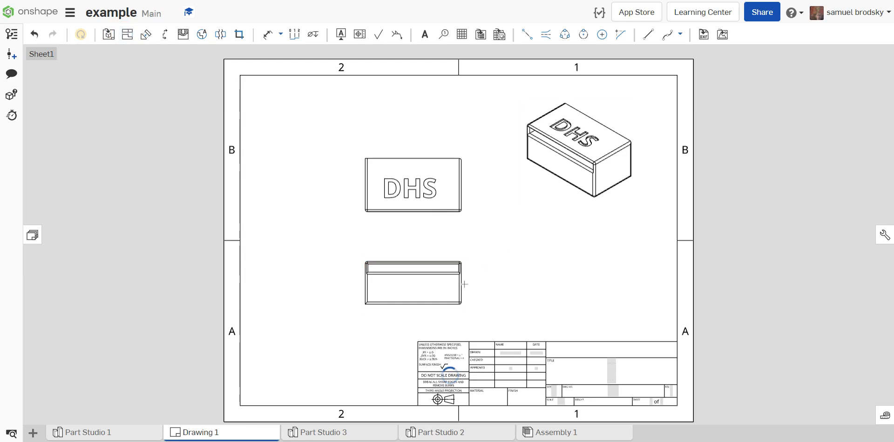
left_click(424, 293)
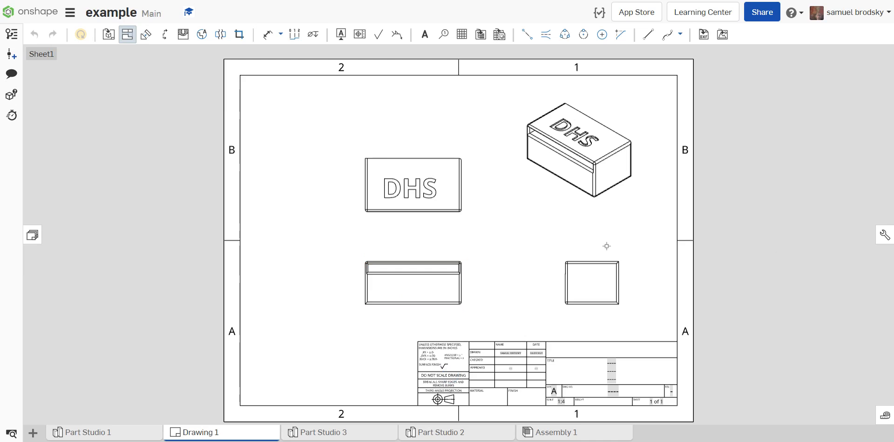
- Project a side view beside the top view, plus two extra isometric views around it
left_click_drag(418, 195, 415, 171)
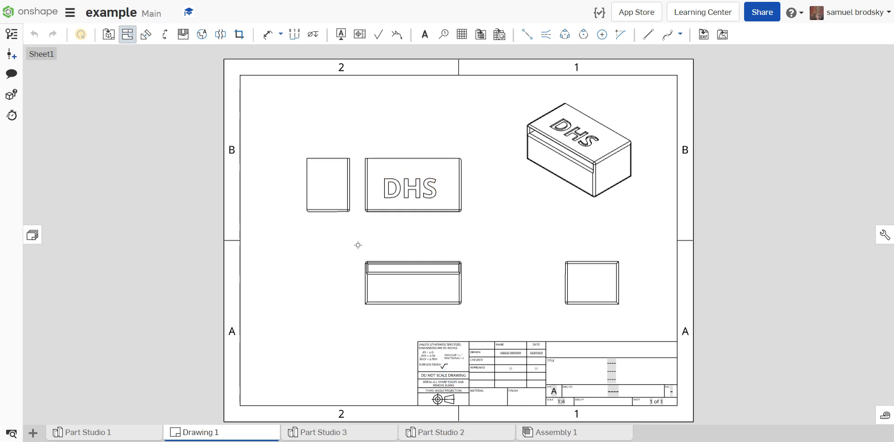
left_click(384, 204)
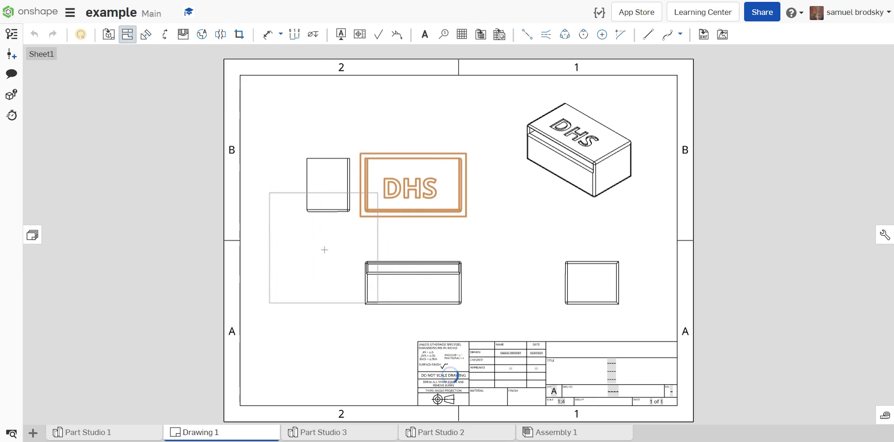
left_click(339, 180)
left_click(339, 182)
left_click(394, 144)
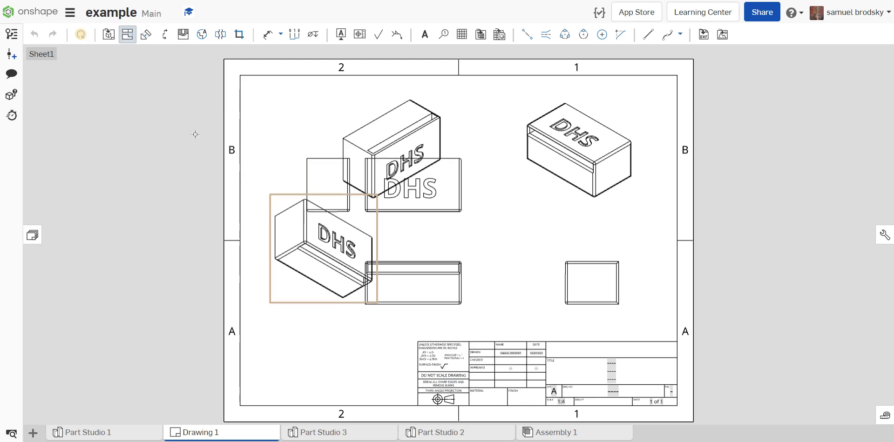
left_click(126, 37)
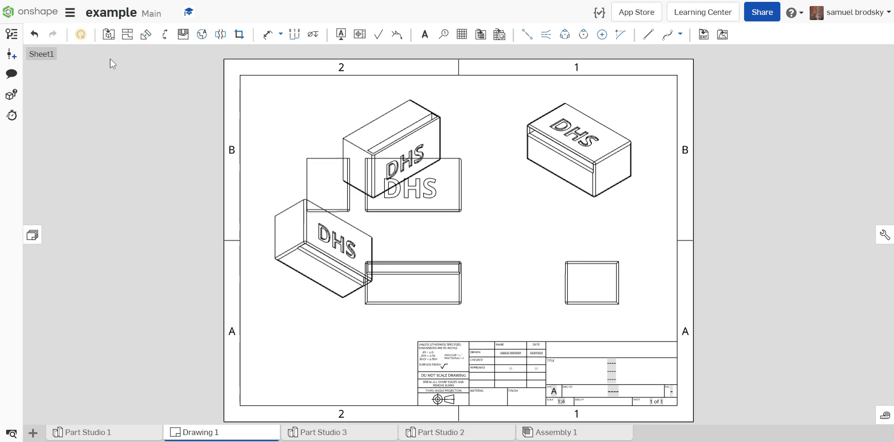
- Delete the two extra isometric views and the side view beside the top view
left_click(378, 124)
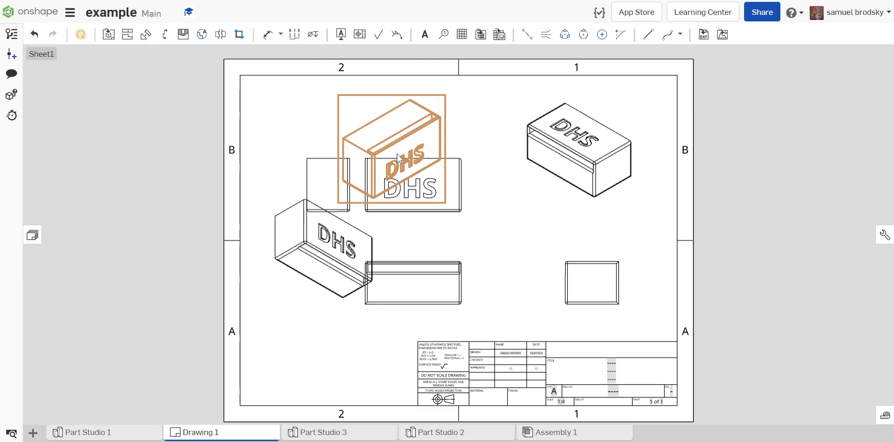
key("Delete")
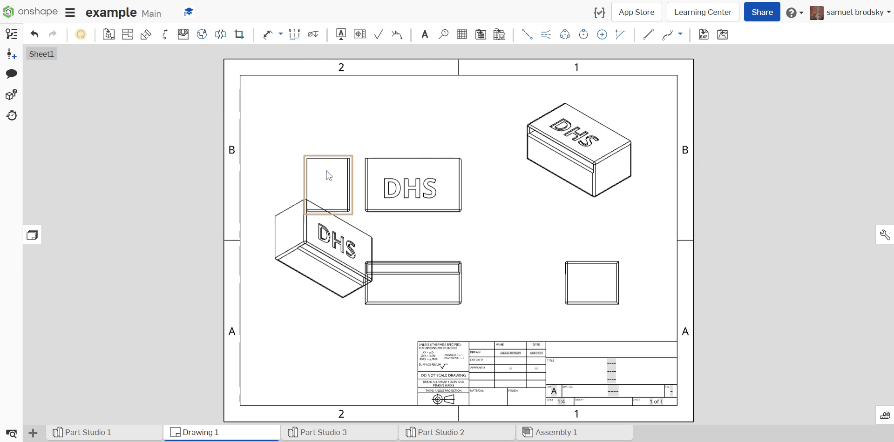
left_click(328, 176)
right_click(328, 176)
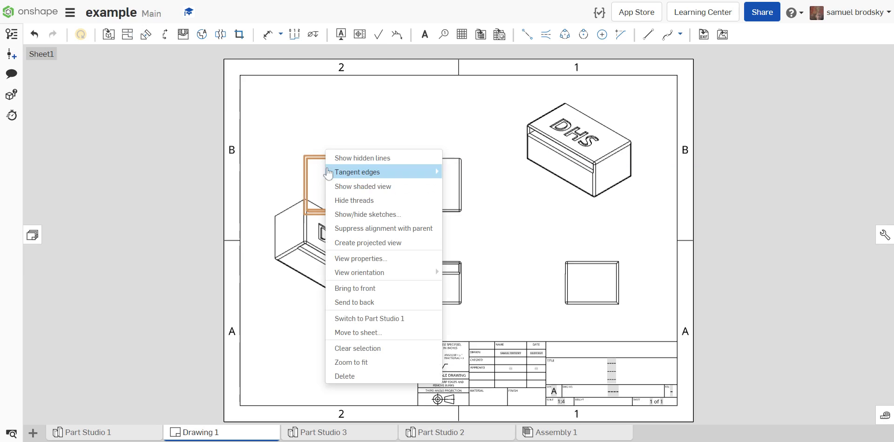
left_click(354, 379)
left_click(321, 266)
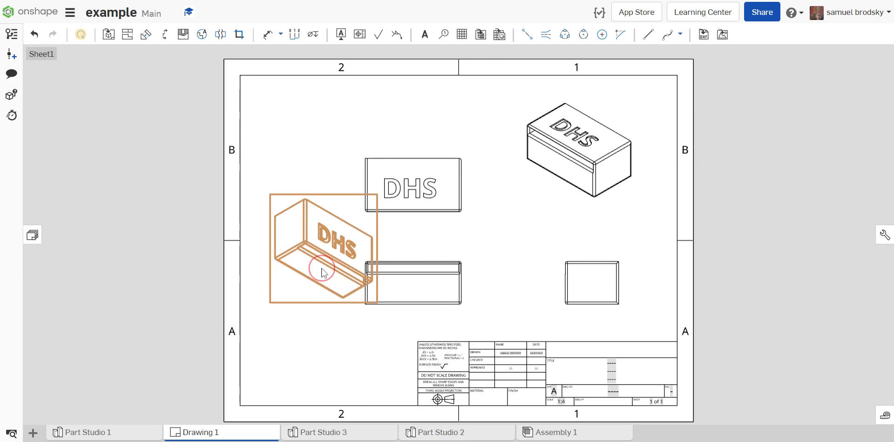
key("Delete")
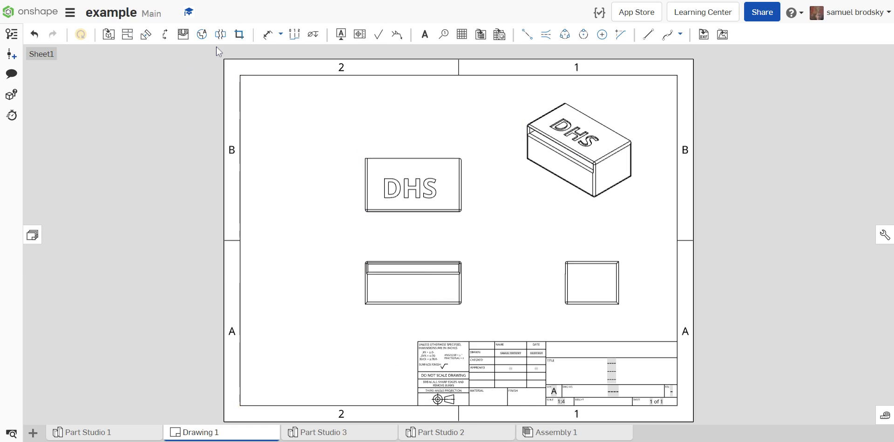
- Dimension the overall width of the top view between its outer side edges, placing the value below the view
left_click(268, 34)
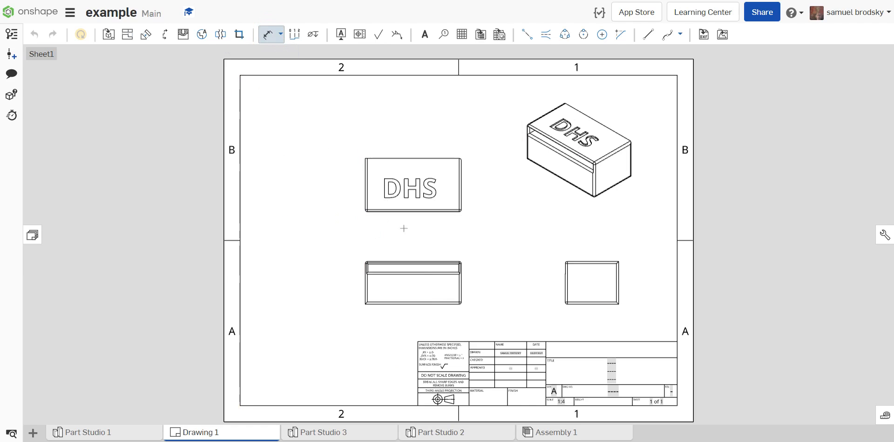
scroll(411, 231, "up", 2)
scroll(410, 232, "up", 3)
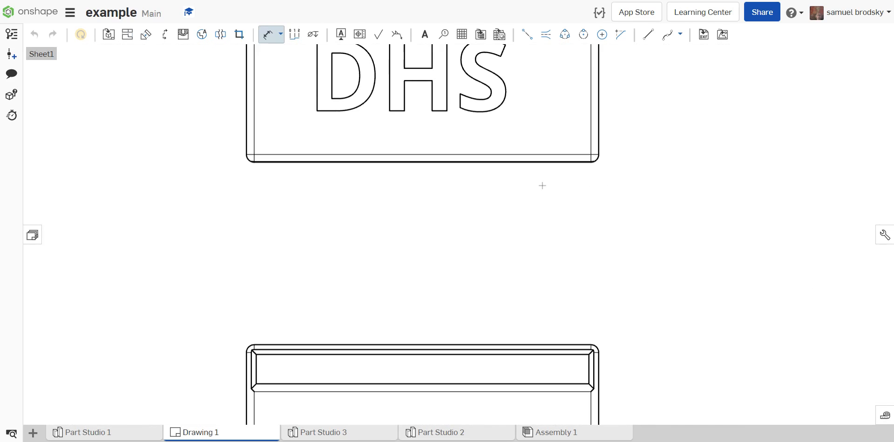
left_click(597, 136)
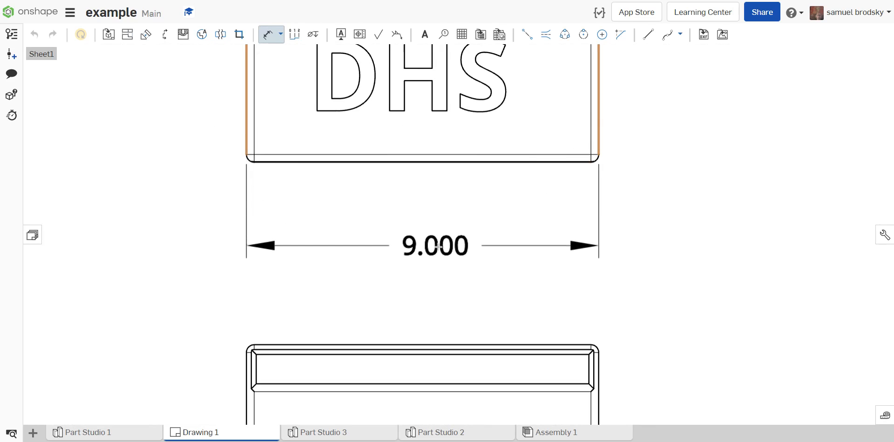
left_click(439, 247)
key("Escape")
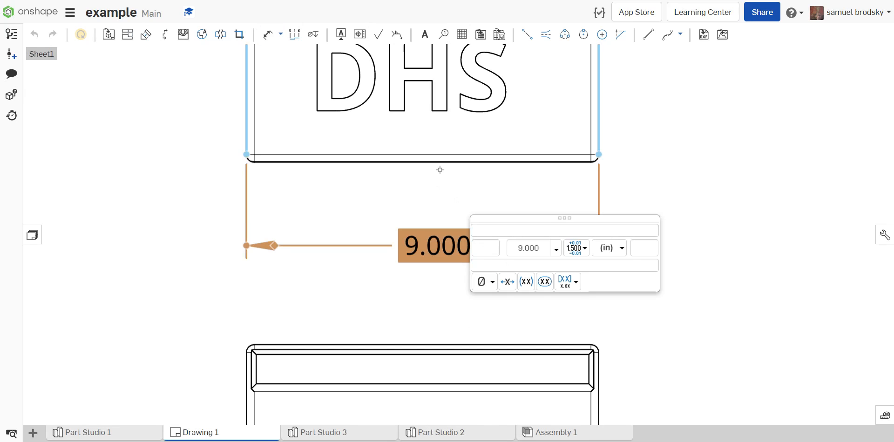
- Dimension the straight bottom edge of the top view, placing the value above the overall width dimension
key("d")
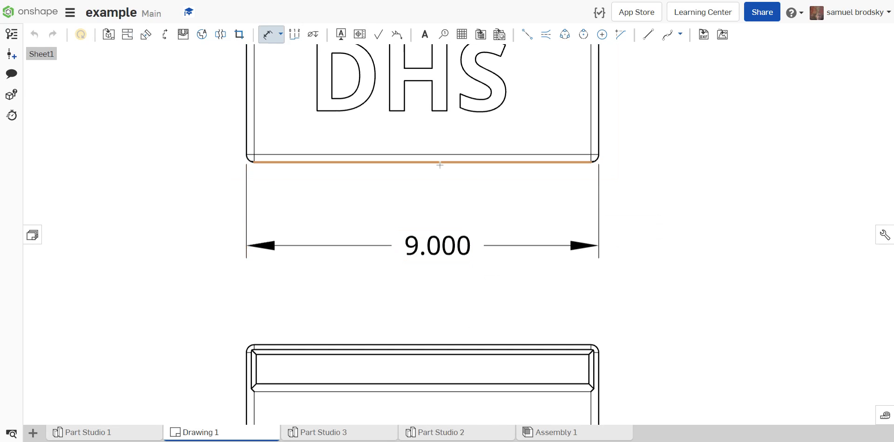
left_click(440, 163)
left_click(439, 199)
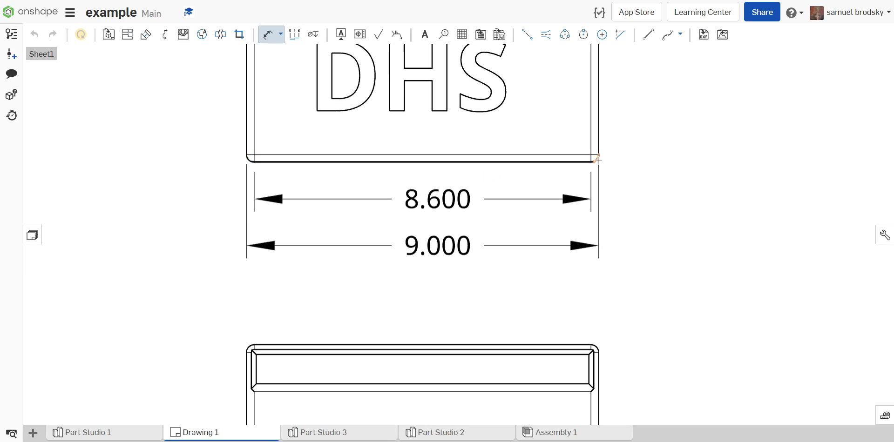
- Add a radius dimension to the rounded lower-right corner of the top view, placed outside the part
scroll(623, 177, "up", 5)
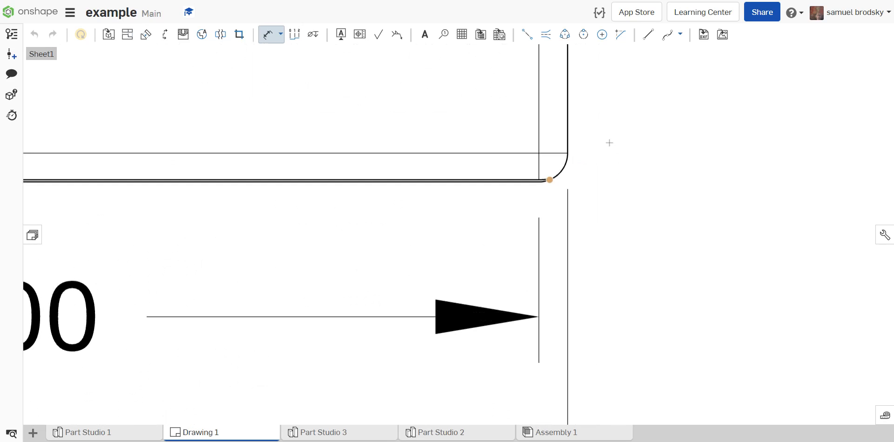
left_click(562, 170)
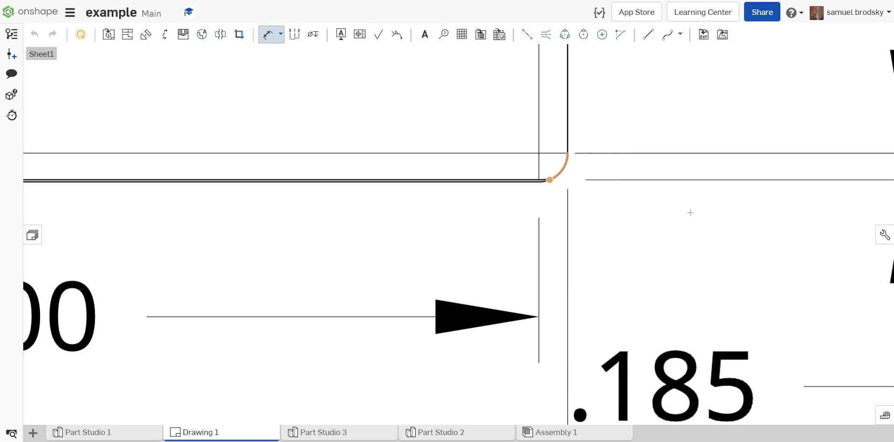
key("Escape")
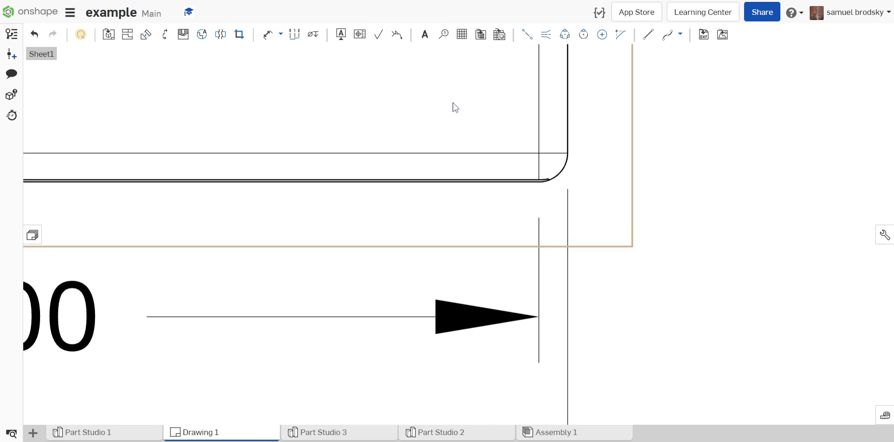
left_click(266, 37)
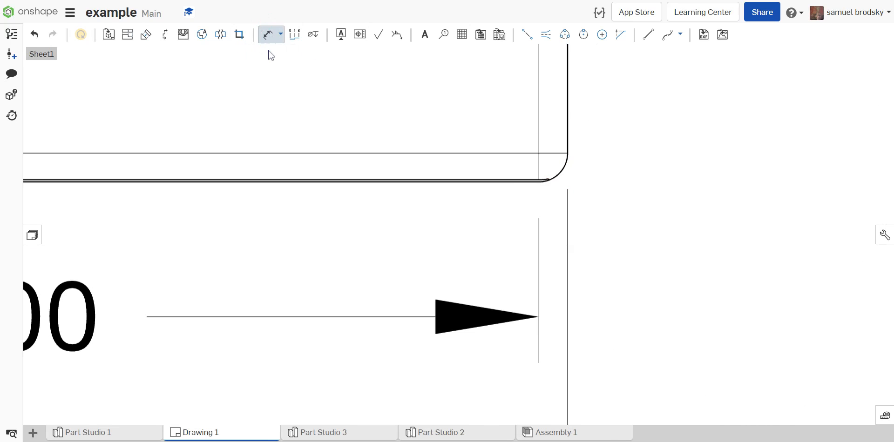
left_click(563, 165)
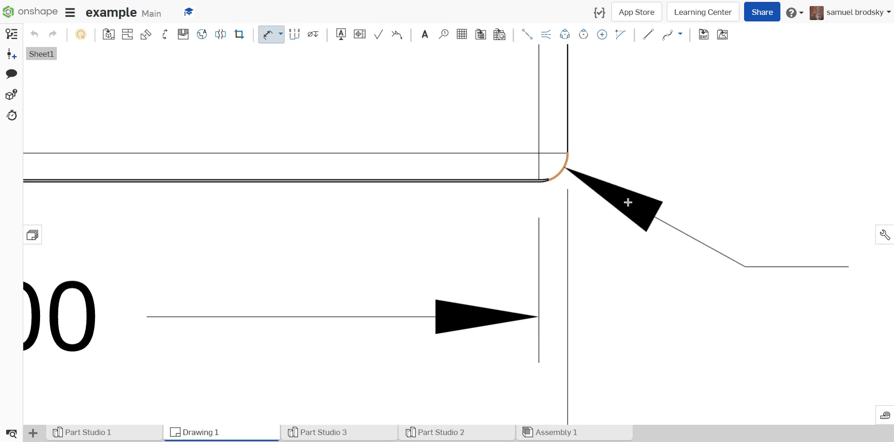
left_click(666, 258)
scroll(666, 258, "down", 5)
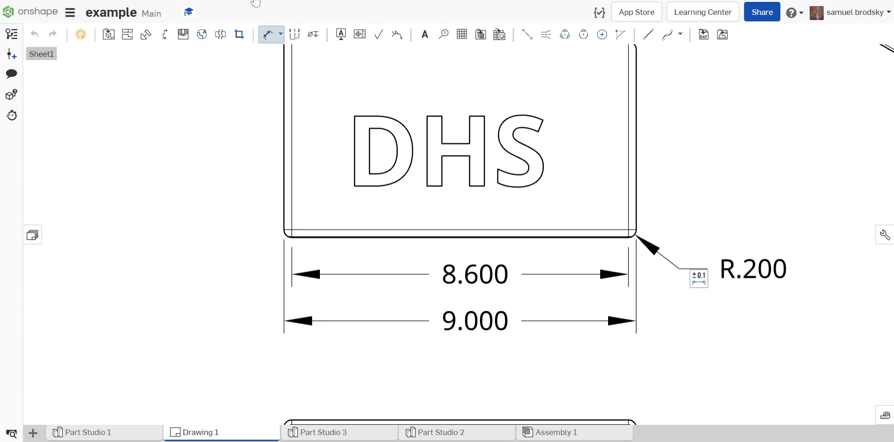
- Delete the dimension of the top view's straight bottom edge
left_click(270, 34)
left_click(462, 273)
left_click(462, 273)
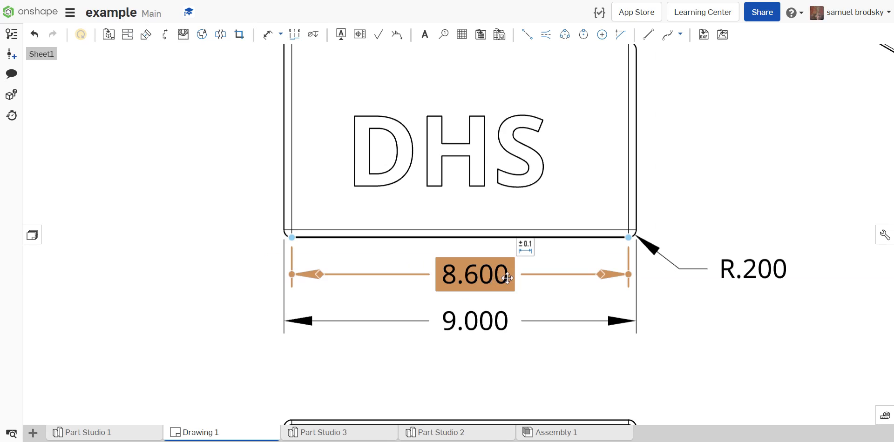
key("Delete")
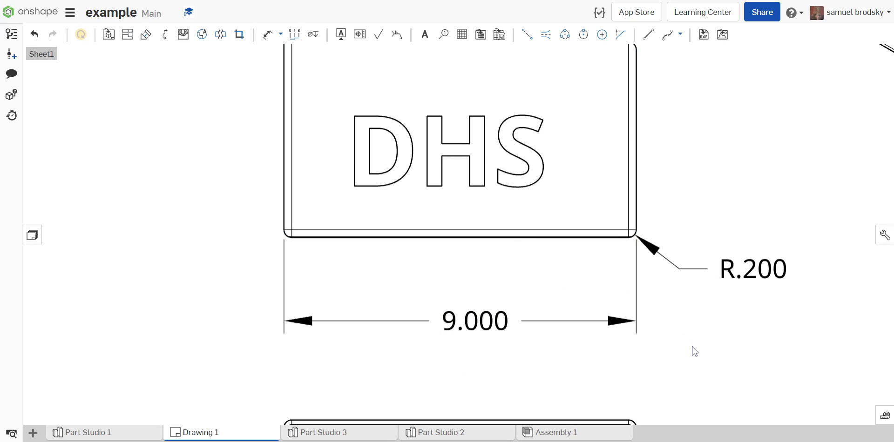
- Dimension the overall height of the top view between its upper and lower edges, placing the value to the left of the view
left_click(268, 34)
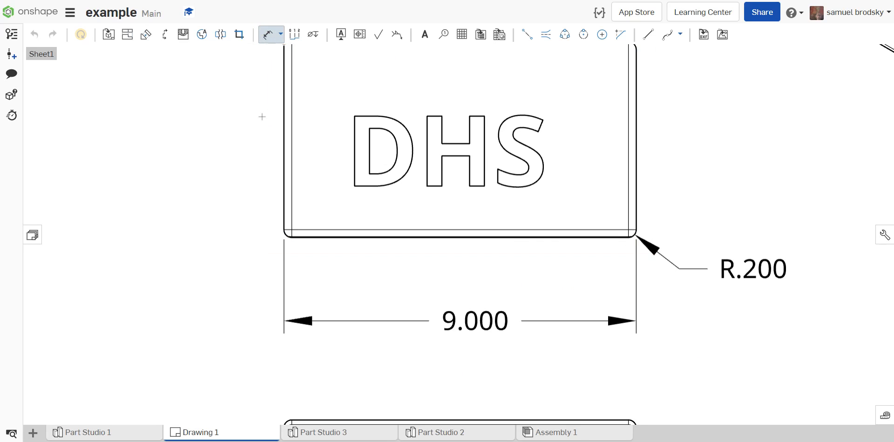
scroll(262, 117, "up", 5)
scroll(259, 116, "down", 7)
left_click(284, 68)
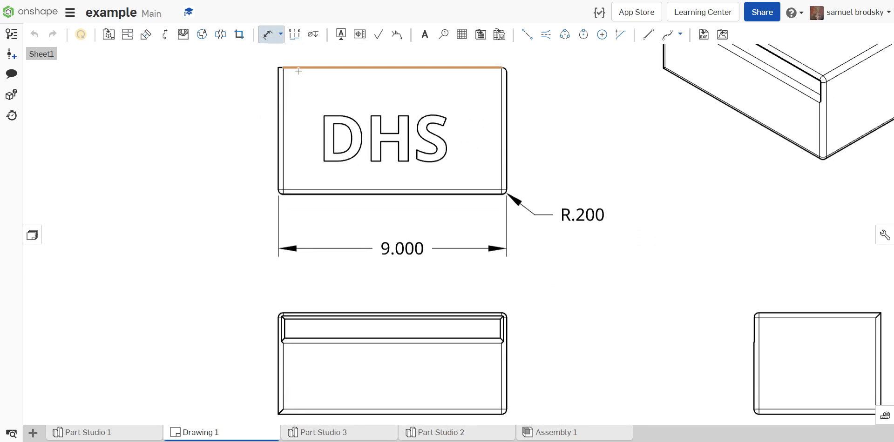
left_click(292, 194)
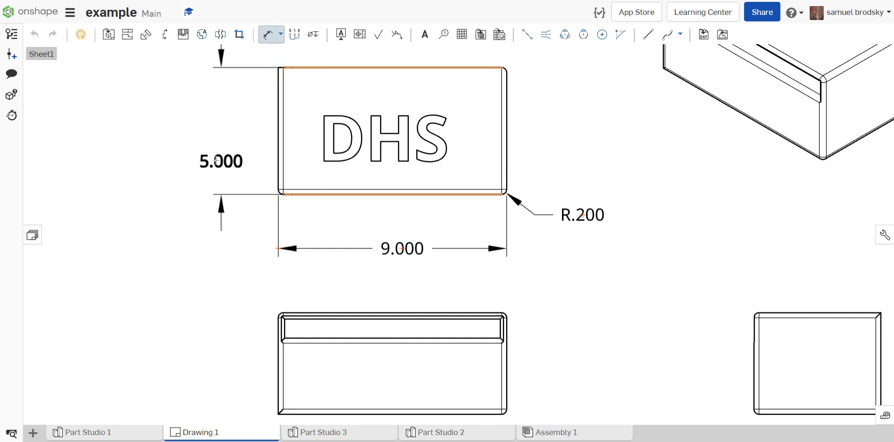
left_click(198, 155)
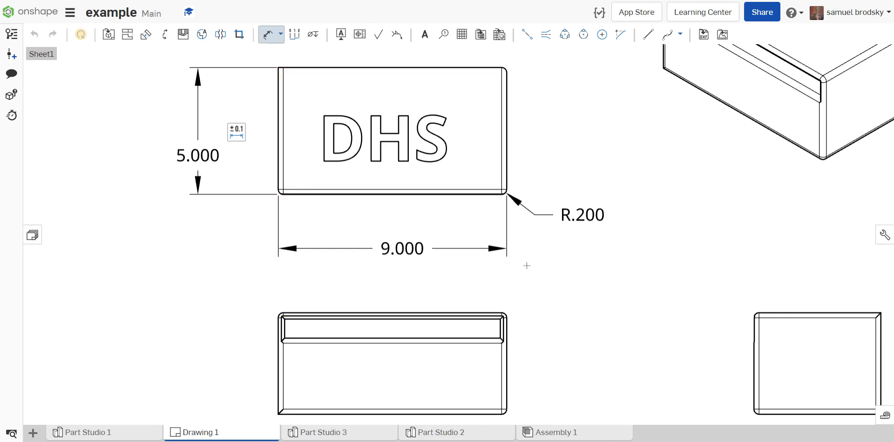
- Dimension the overall height of the front view between its upper and lower edges, placing the value to the right of the view
scroll(542, 330, "down", 3)
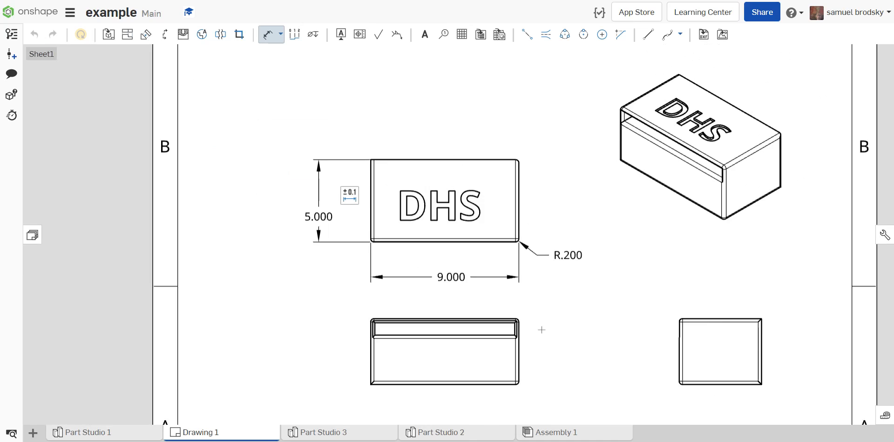
scroll(506, 322, "up", 3)
left_click(511, 323)
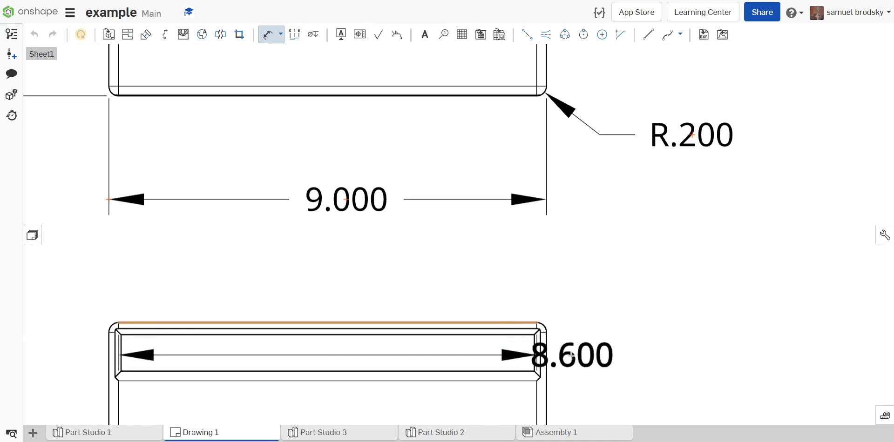
scroll(559, 347, "down", 3)
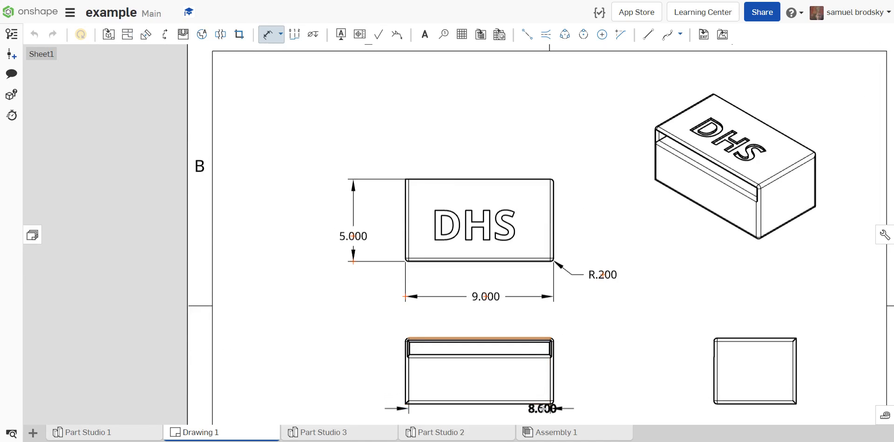
left_click(533, 403)
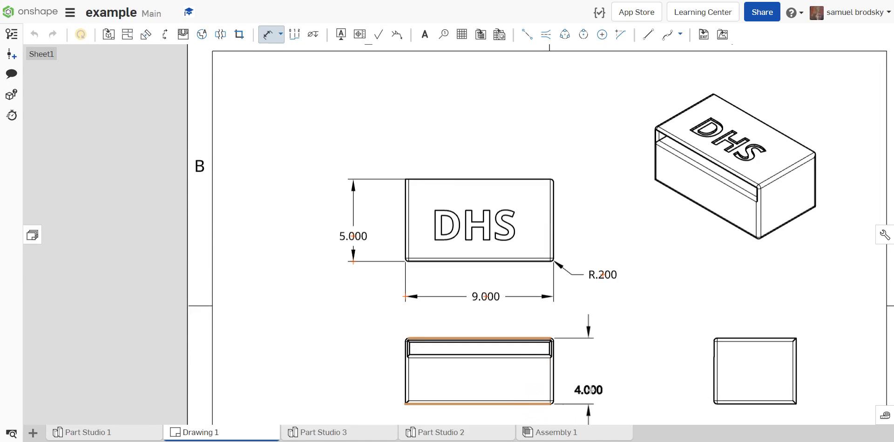
left_click(607, 374)
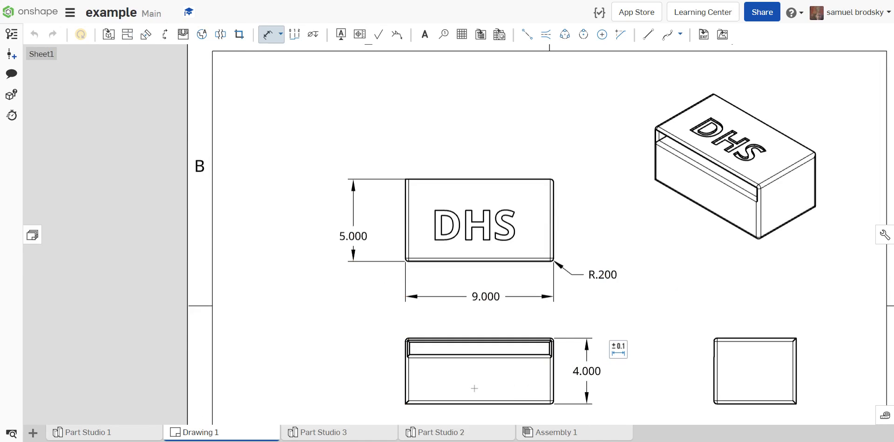
key("Escape")
- Dimension the height of the front view's rectangular opening between its inner horizontal edges, placing the value outside the view's upper-left corner
scroll(512, 362, "down", 2)
scroll(511, 364, "up", 4)
key("Escape")
key("d")
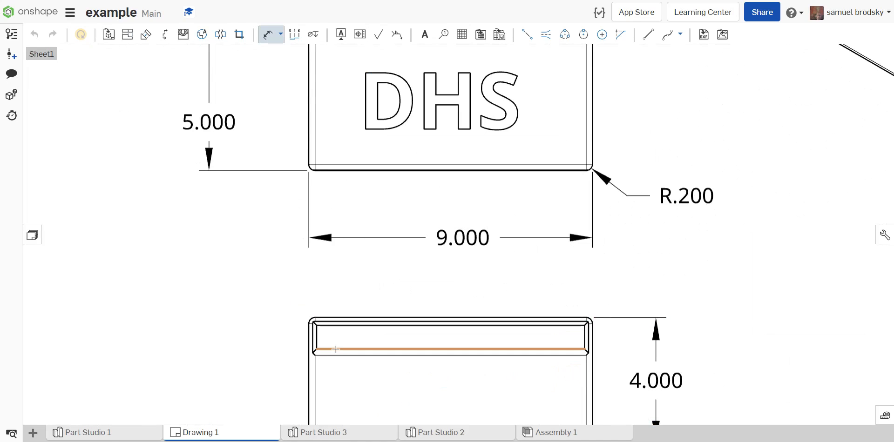
left_click(334, 348)
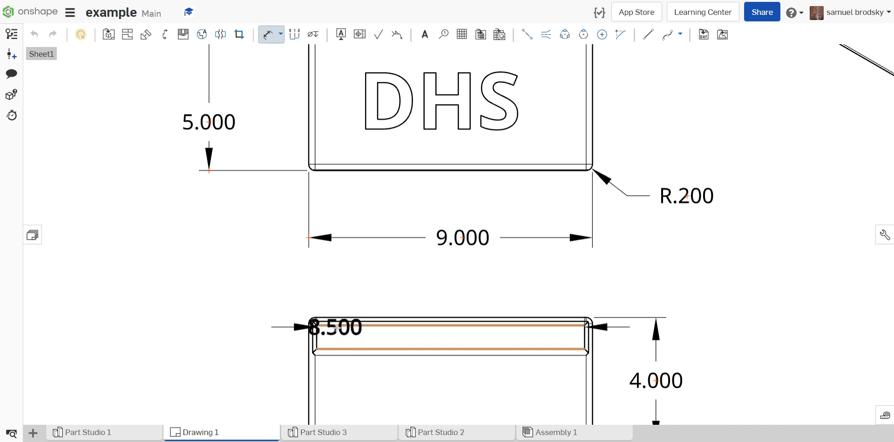
left_click(337, 326)
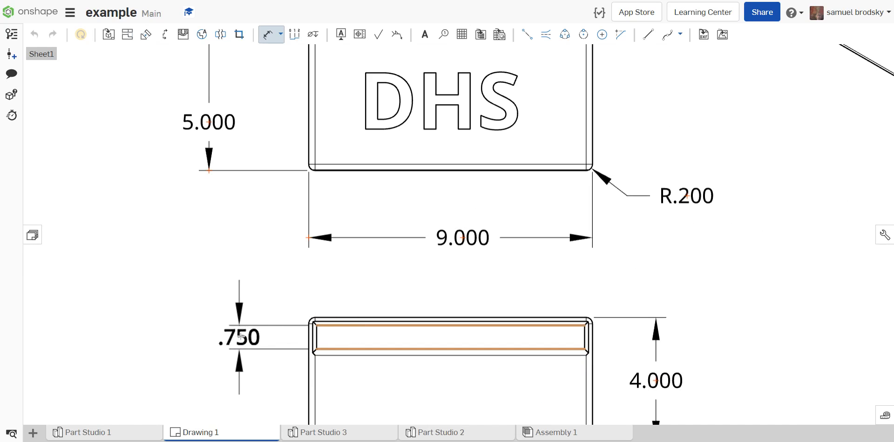
left_click(242, 299)
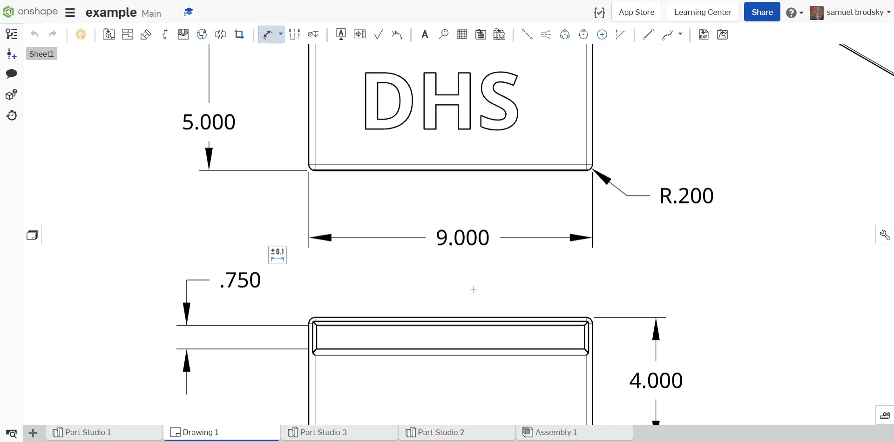
left_click(264, 40)
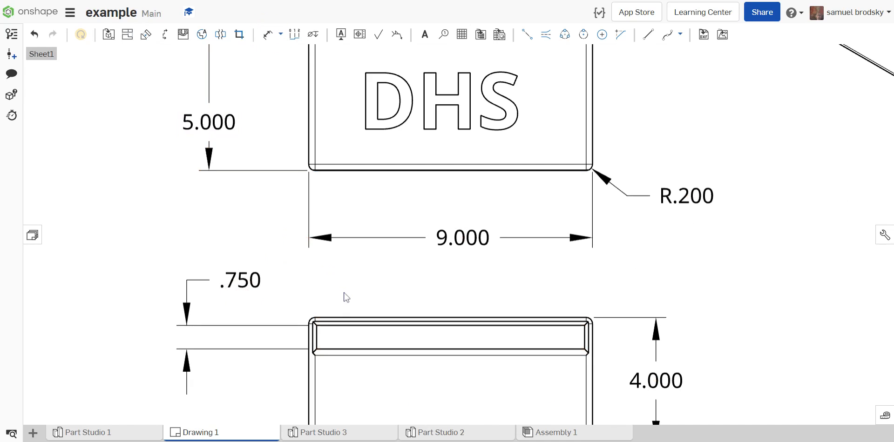
- Dimension the gap between the front view's left outer edge and the adjacent inner line, placing the value below the view
left_click(268, 34)
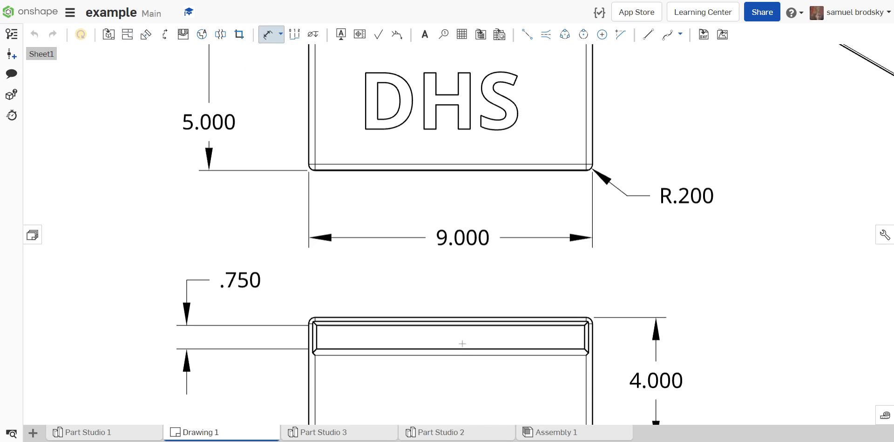
scroll(461, 342, "down", 3)
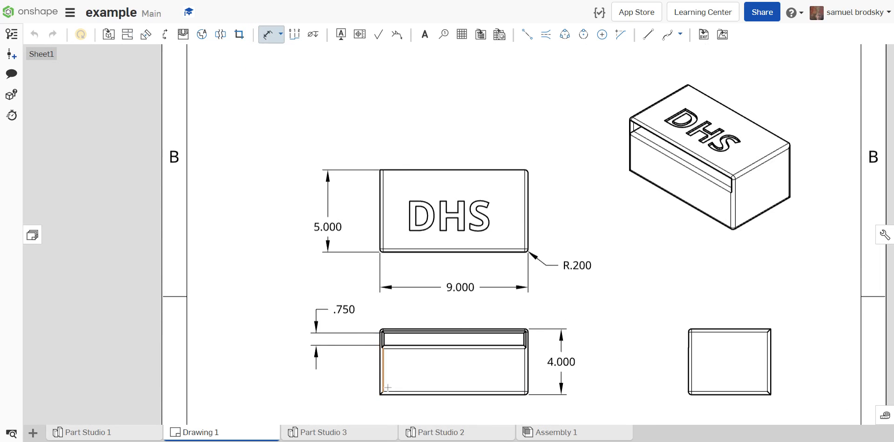
scroll(386, 380, "up", 5)
scroll(403, 361, "down", 2)
middle_click_drag(404, 362, 406, 244)
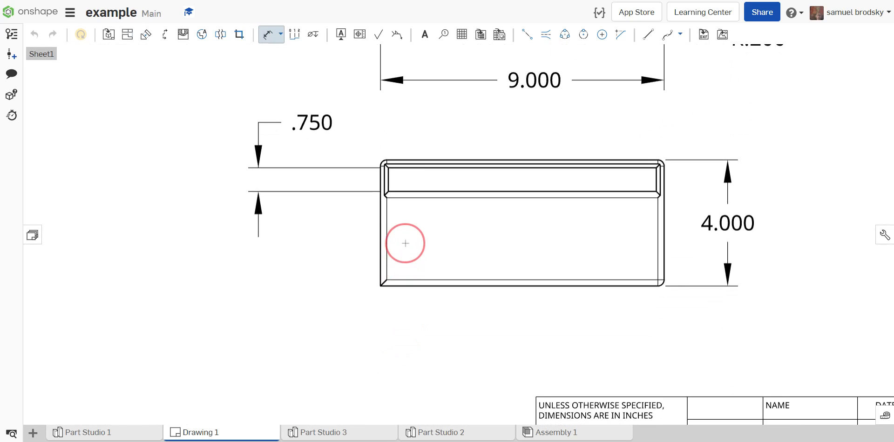
left_click(386, 258)
left_click(381, 261)
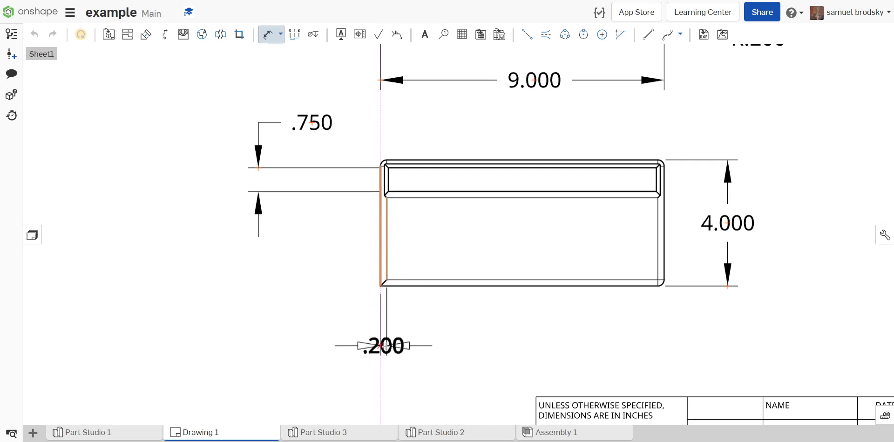
left_click(387, 345)
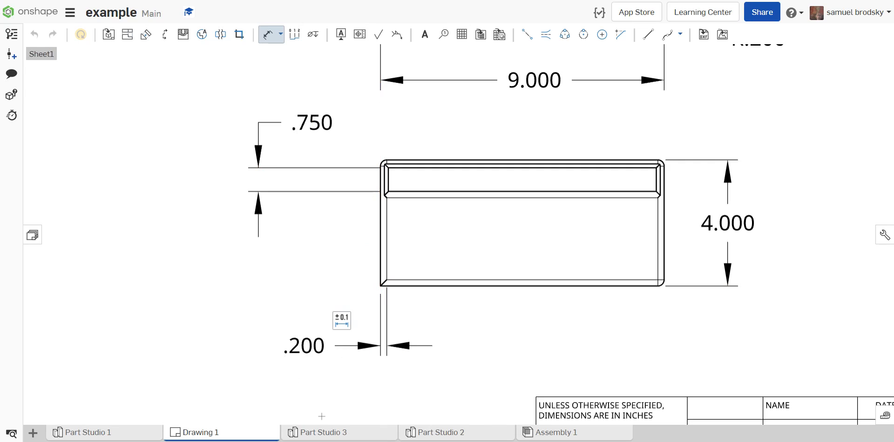
key("Escape")
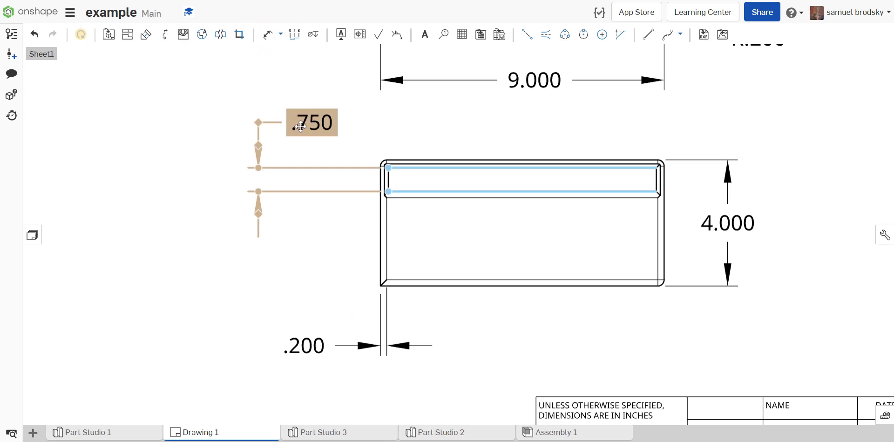
- Move the opening-height dimension farther left of the front view and the overall-height dimension slightly closer to it
left_click_drag(311, 122, 279, 122)
mouse_move(726, 229)
left_mouse_down()
mouse_move(718, 160)
mouse_move(722, 225)
left_mouse_up()
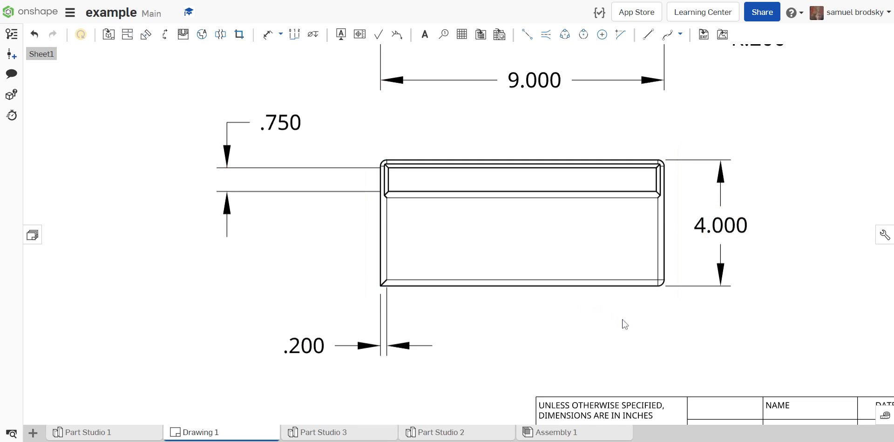
- Dimension the width of the DHS lettering from the D's upper-left corner to the S's upper-right tip, placing the value above the top view
scroll(641, 316, "down", 5)
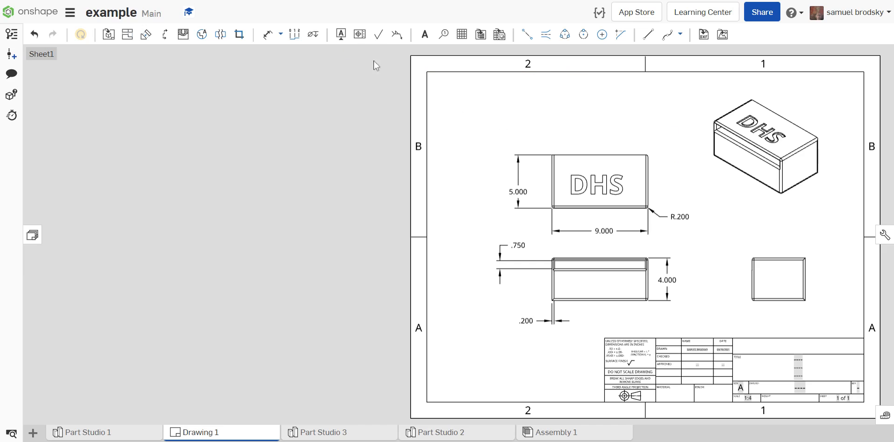
left_click(266, 34)
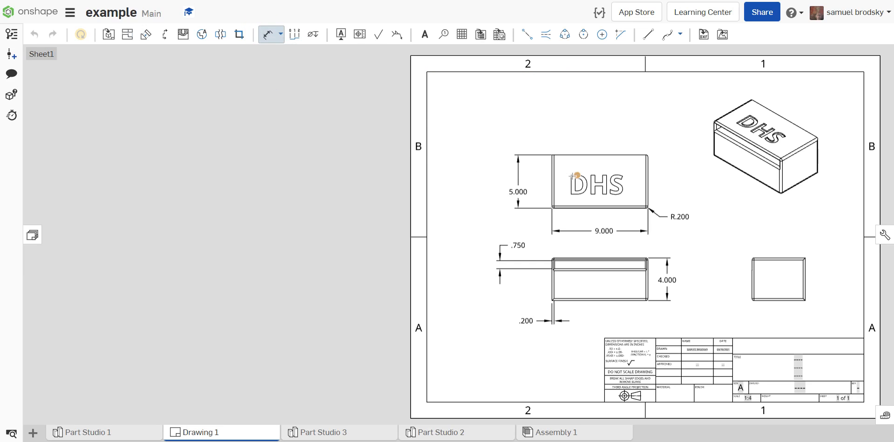
scroll(572, 176, "up", 5)
left_click(572, 176)
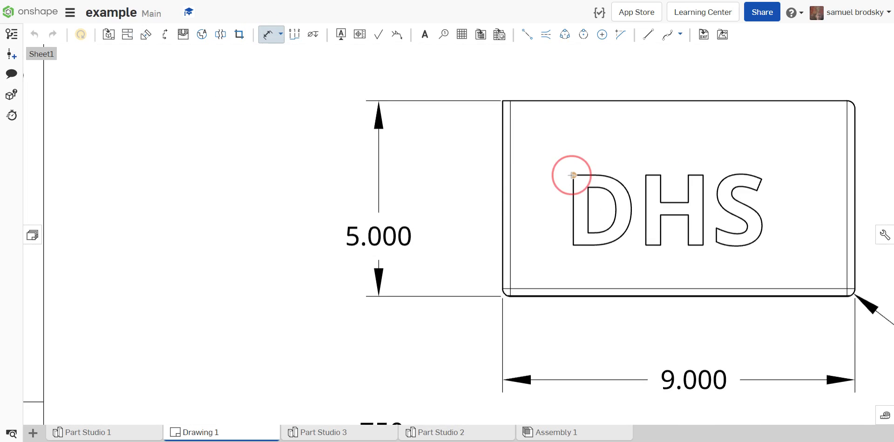
left_click(761, 179)
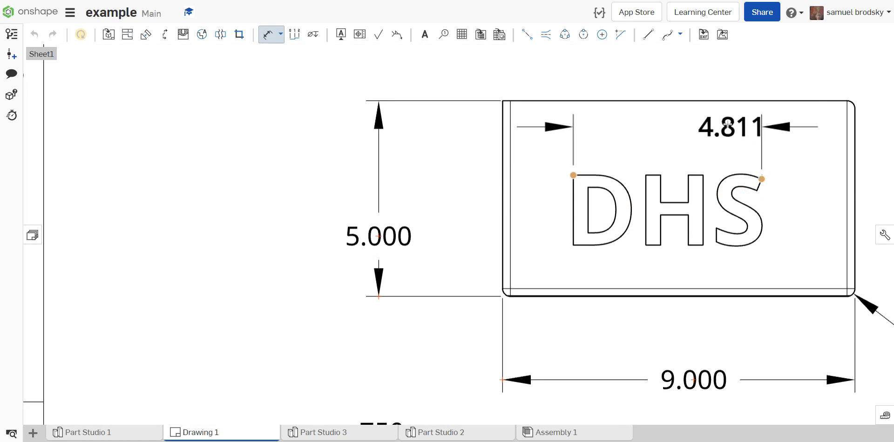
left_click(664, 55)
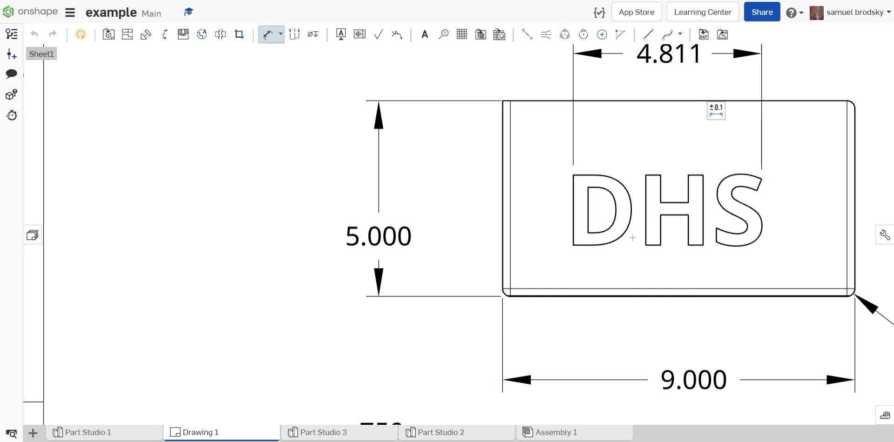
- Dimension the height of the letter D between its two left corners, placing the value to the left of the top view
left_click(573, 176)
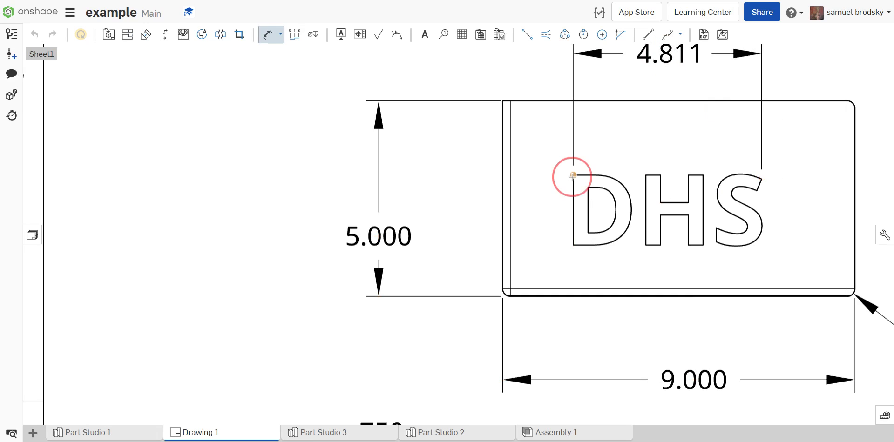
left_click(573, 246)
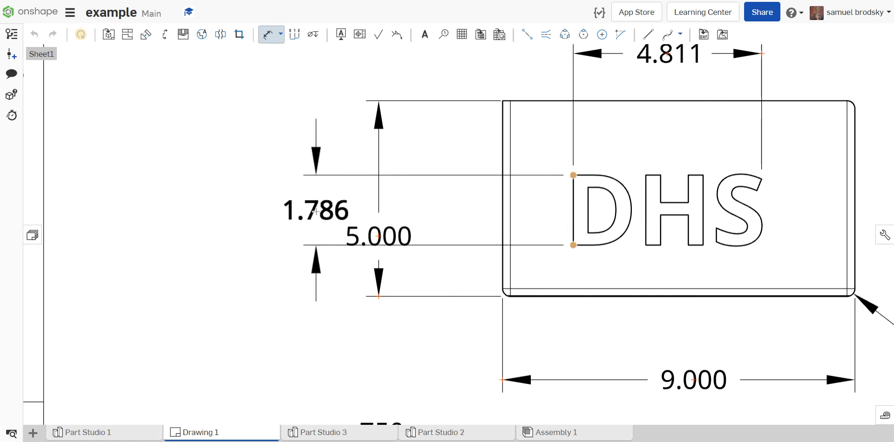
left_click(315, 210)
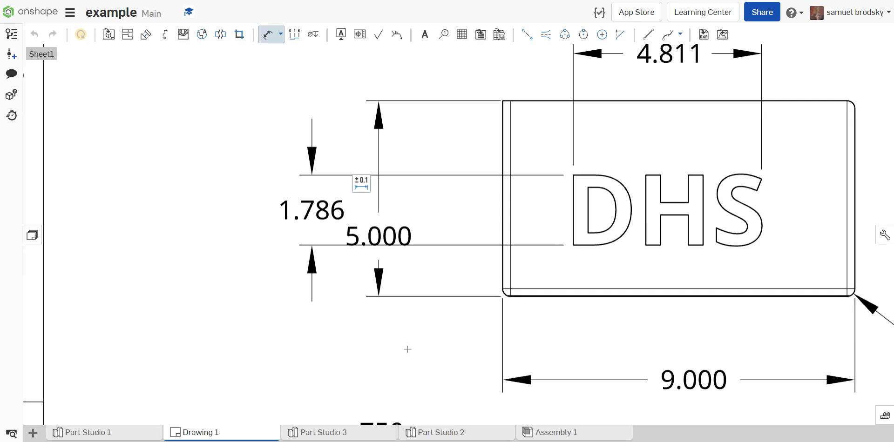
key("Escape")
- Rearrange the top view's height dimensions so the lettering height sits nearest the view and the overall height lies outside it, with values level
left_click_drag(319, 205, 433, 195)
left_click_drag(378, 228, 333, 202)
left_click_drag(419, 191, 427, 205)
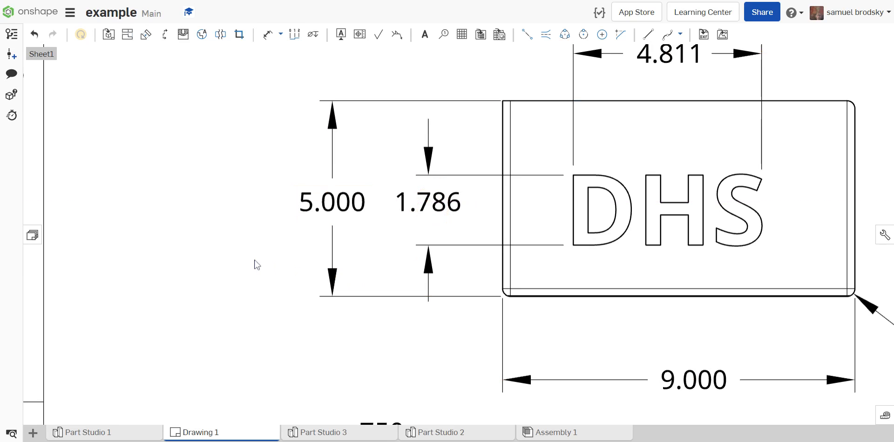
- Move the isometric view slightly down and to the left on the sheet
scroll(638, 212, "down", 5)
left_click(807, 233)
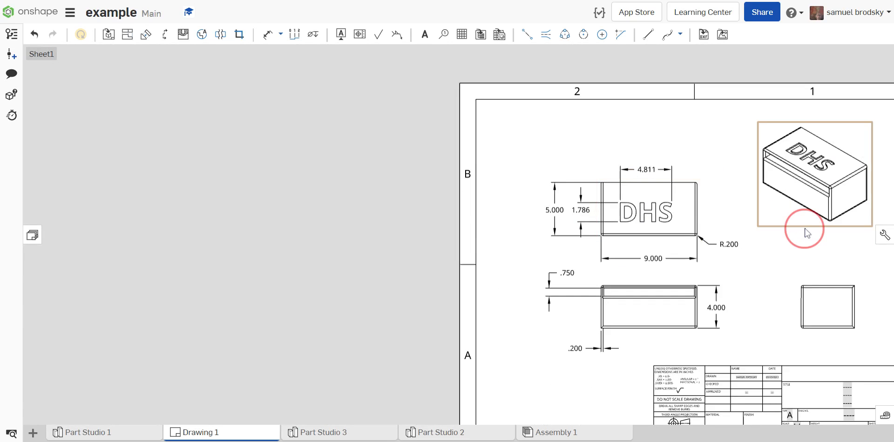
left_click_drag(807, 233, 789, 247)
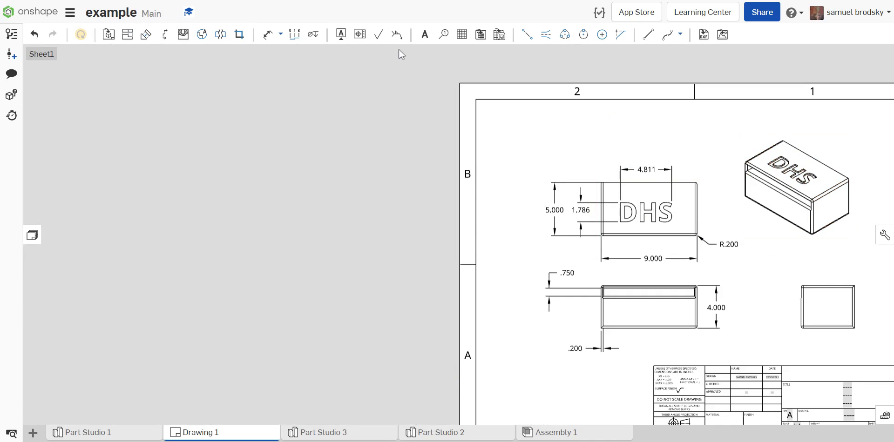
- Try dimensioning the long bottom edge of the isometric view's front face, and delete that dimension
left_click(268, 34)
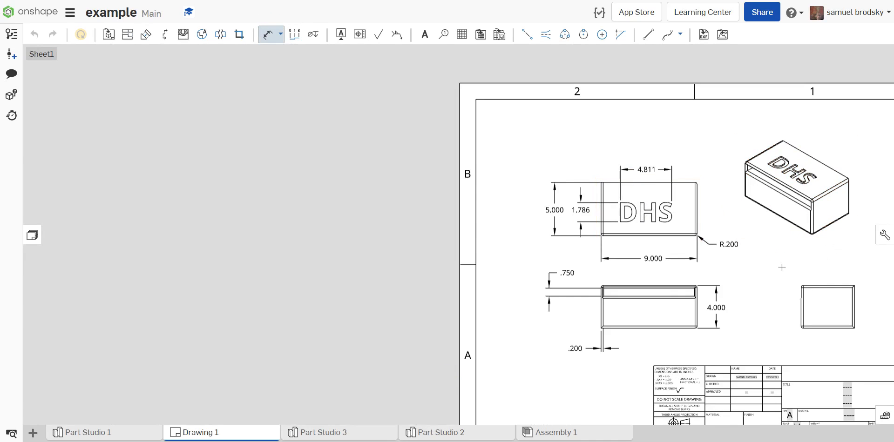
middle_click_drag(787, 266, 605, 231)
scroll(605, 231, "up", 1)
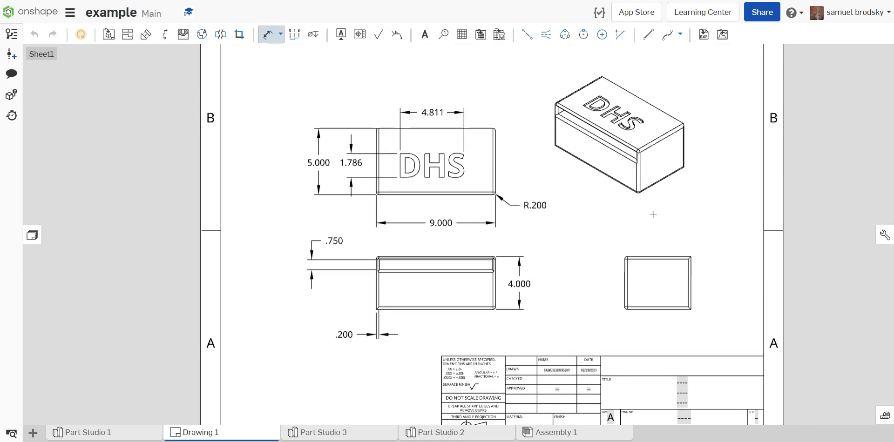
scroll(679, 228, "up", 3)
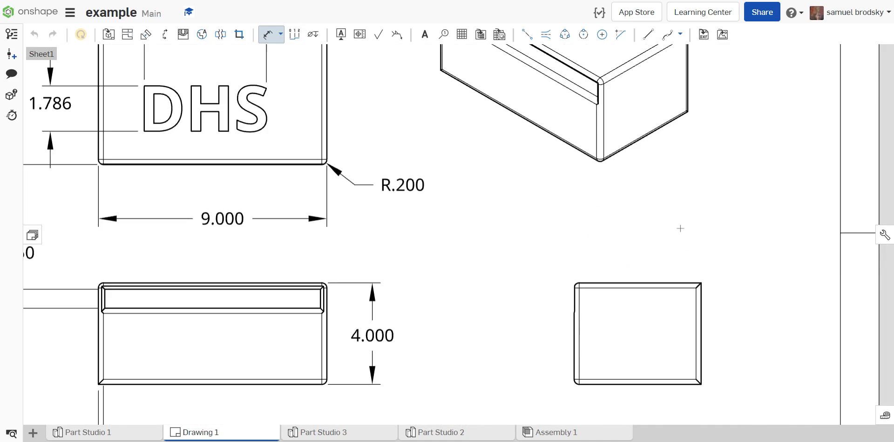
left_click(529, 125)
left_click(523, 171)
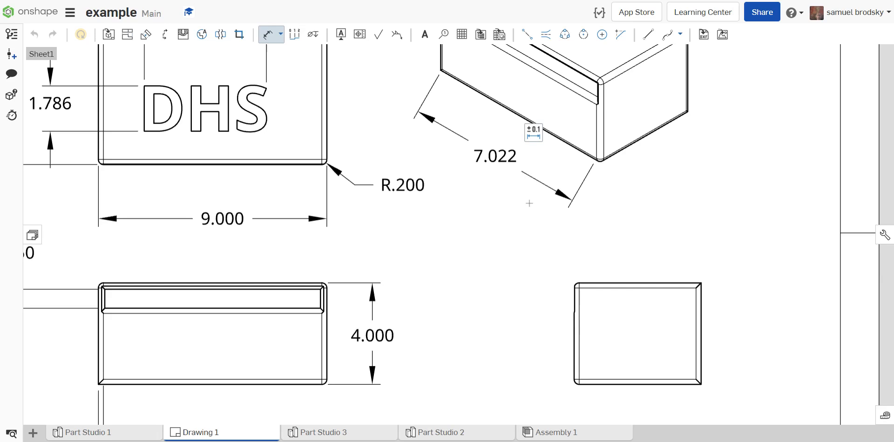
left_click(266, 43)
left_click(493, 163)
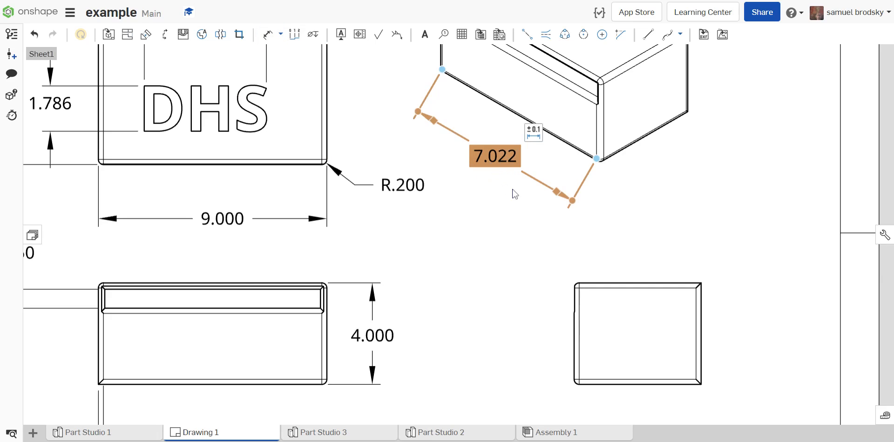
key("Delete")
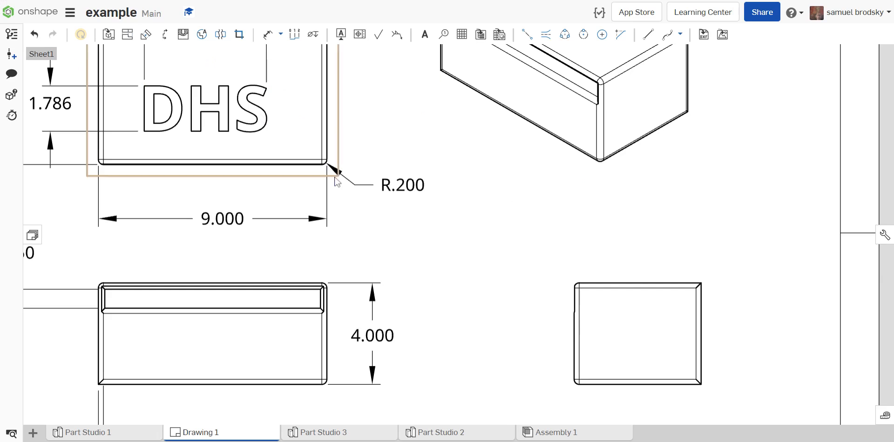
- Move the top view with its dimensions up and to the left, and shift the front view left to align beneath it
key("f")
mouse_move(462, 204)
right_mouse_down()
mouse_move(501, 205)
mouse_move(538, 226)
right_mouse_up()
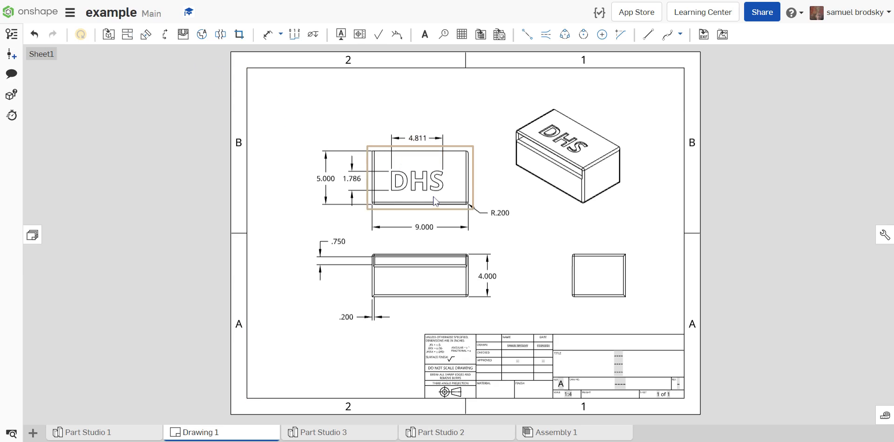
left_click_drag(447, 201, 425, 175)
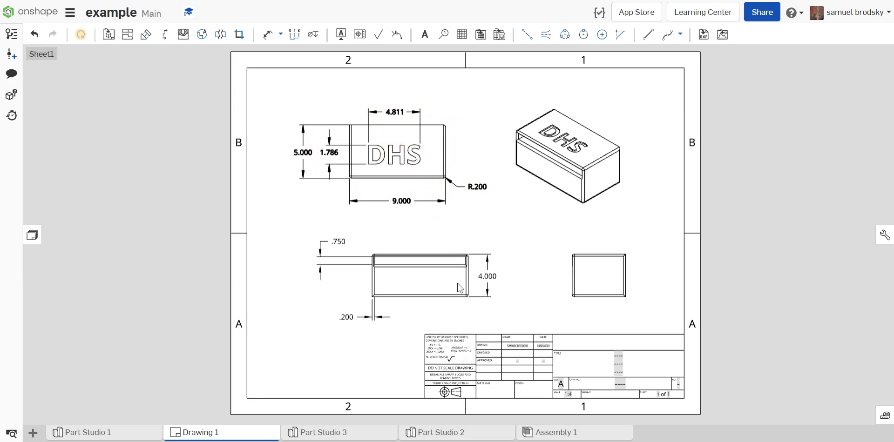
left_click_drag(427, 295, 400, 295)
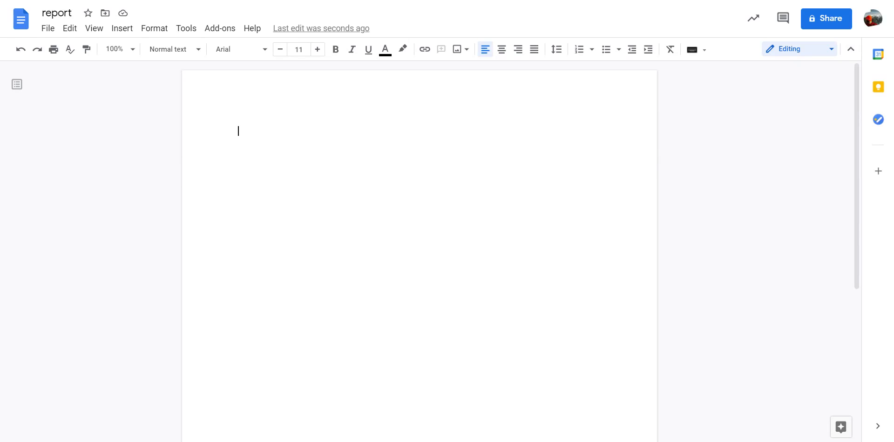
- Paste the drawing screenshot into the "report" document in Google Docs and crop it to the drawing sheet
key("ctrl+v")
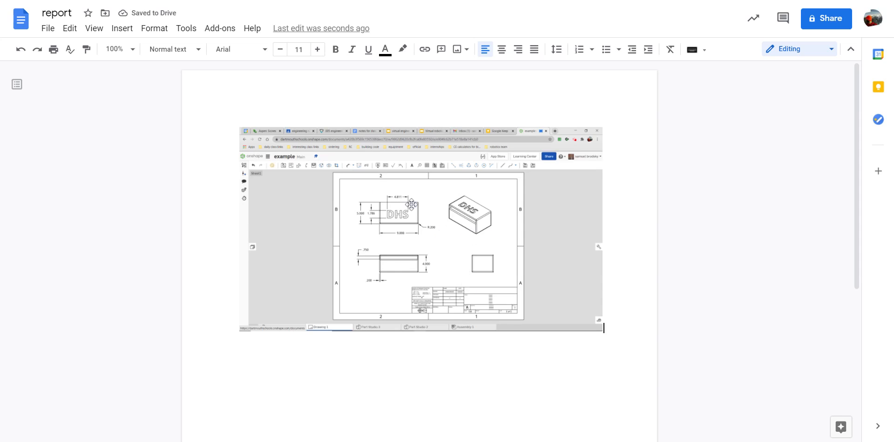
left_click(387, 213)
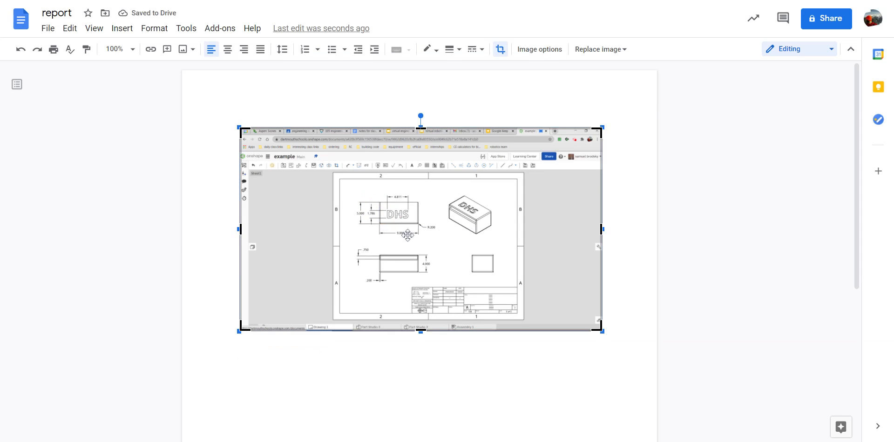
left_click_drag(243, 130, 329, 172)
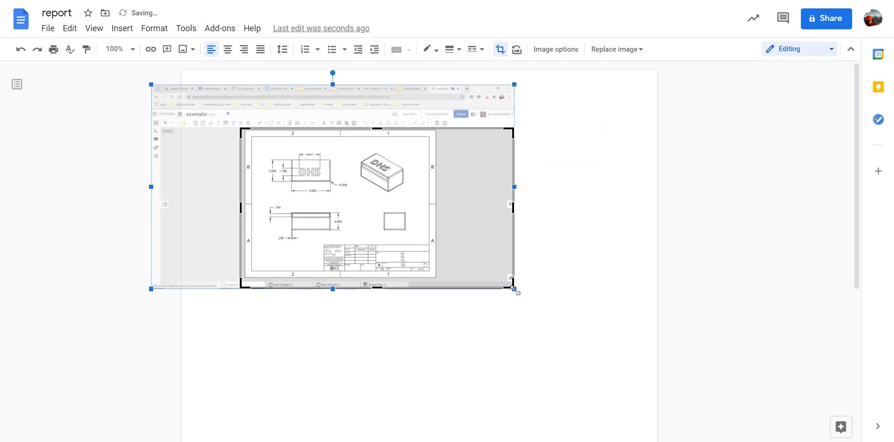
left_click_drag(514, 290, 437, 279)
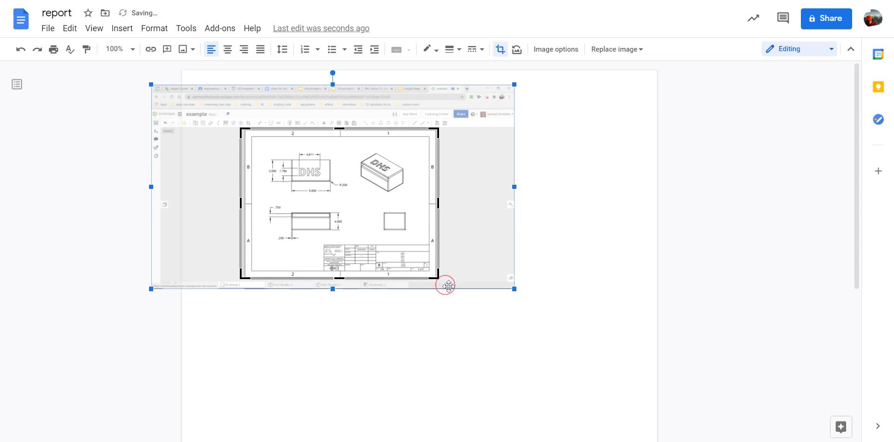
left_click(441, 277)
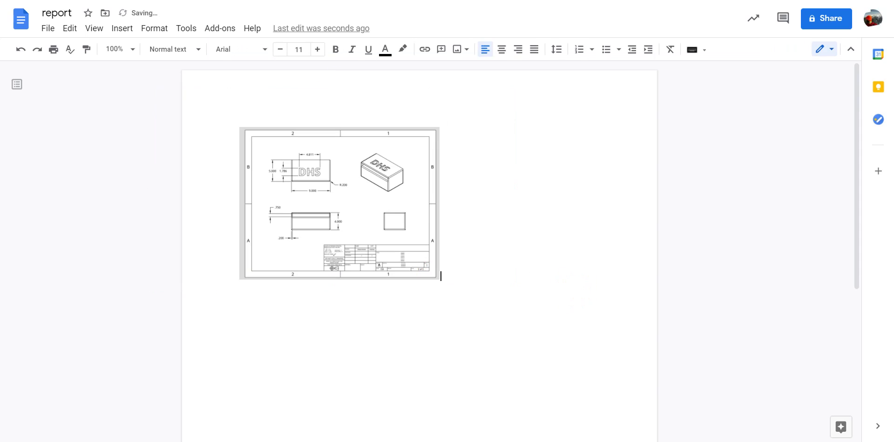
- Enlarge the cropped drawing image proportionally until it spans about the full text width of the page
left_click(369, 228)
left_click_drag(439, 279, 624, 347)
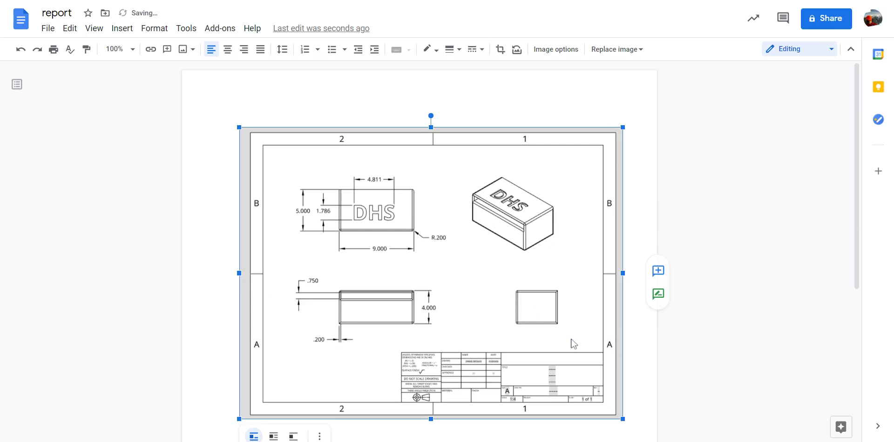